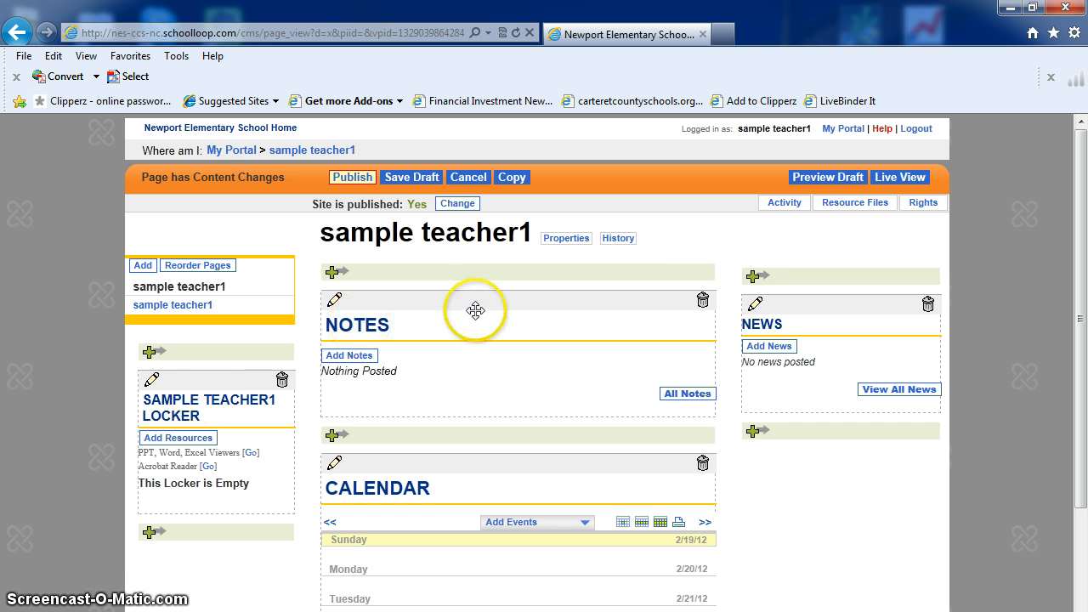
Step: Add a Rich Text Editor element above the News section and title it "Class Links"
left_click(753, 277)
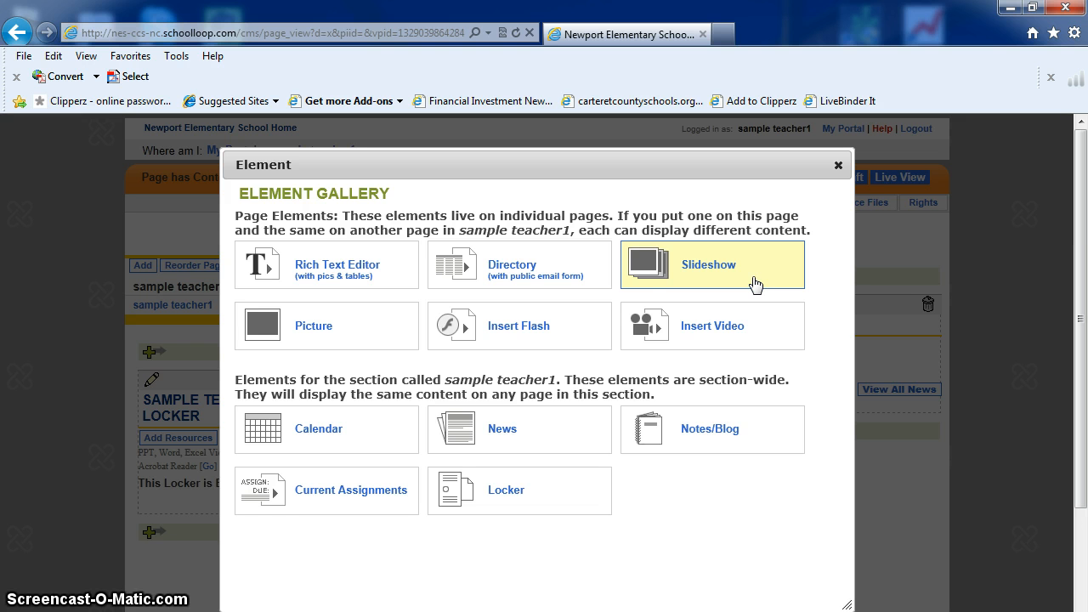
left_click(322, 271)
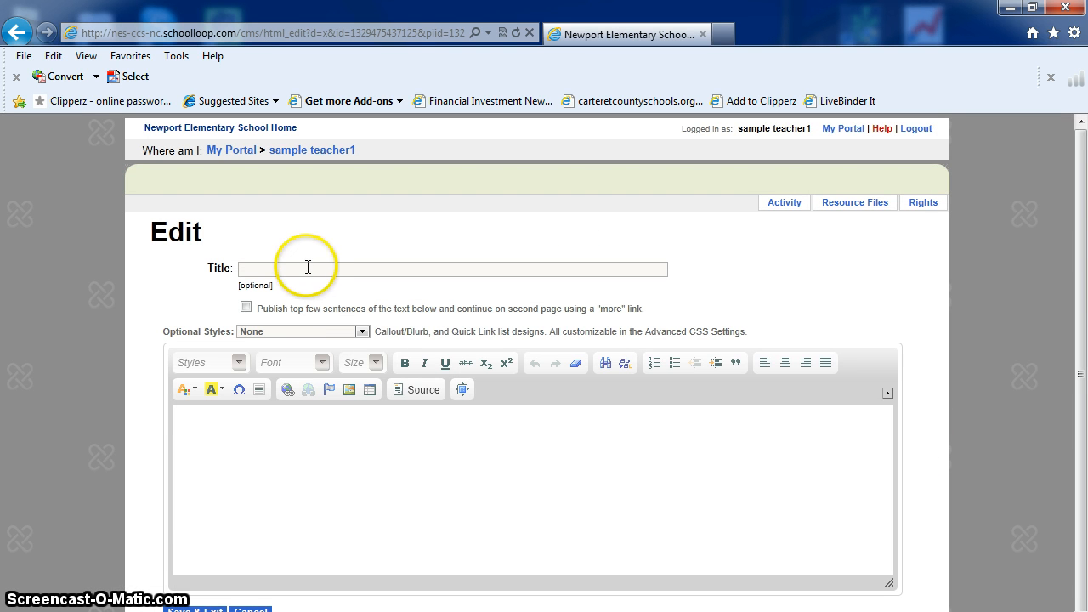
left_click(303, 268)
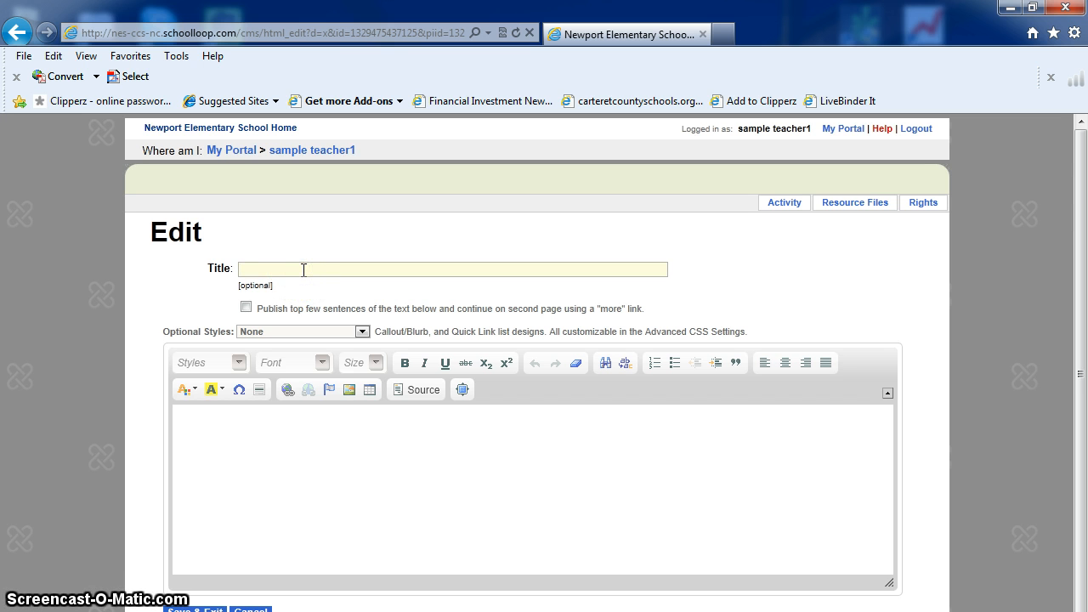
type("Clas")
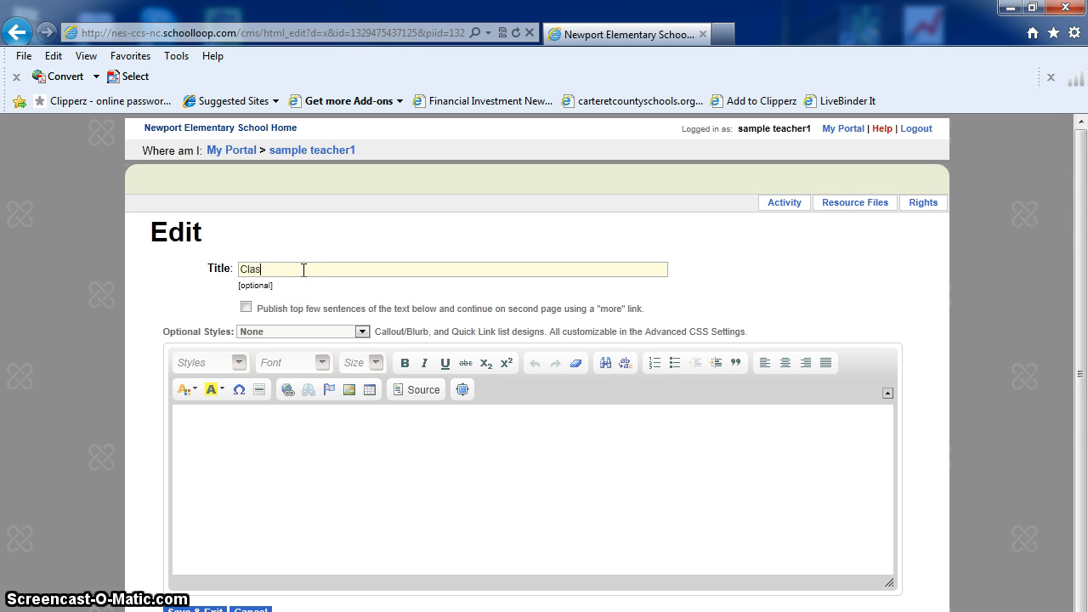
type("s Links")
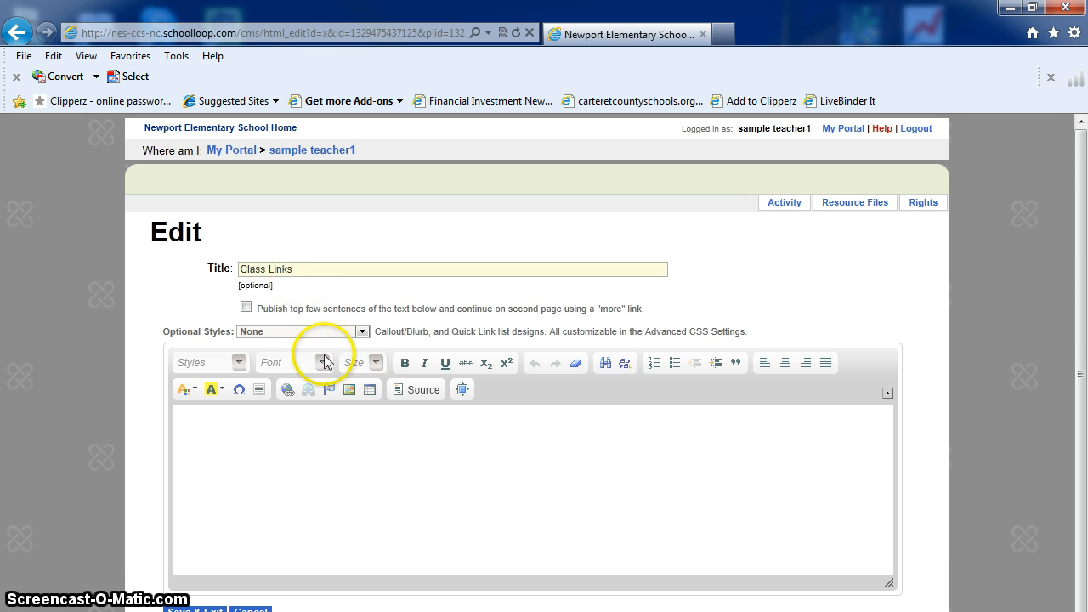
Step: Enter "NASA" in the element's body and format it in Comic Sans MS at size 18
left_click(316, 415)
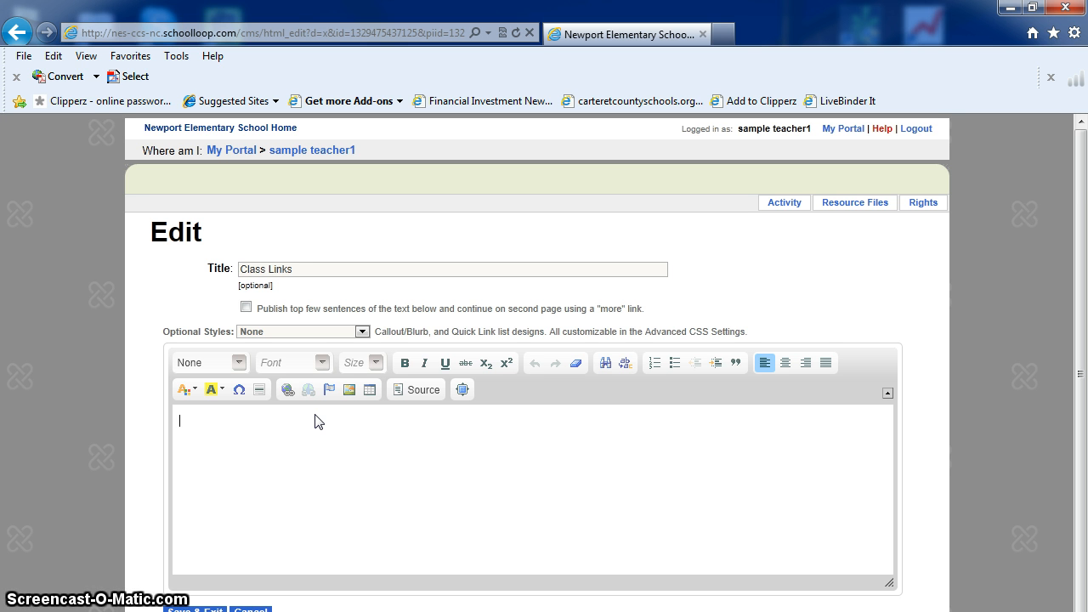
type("NASA")
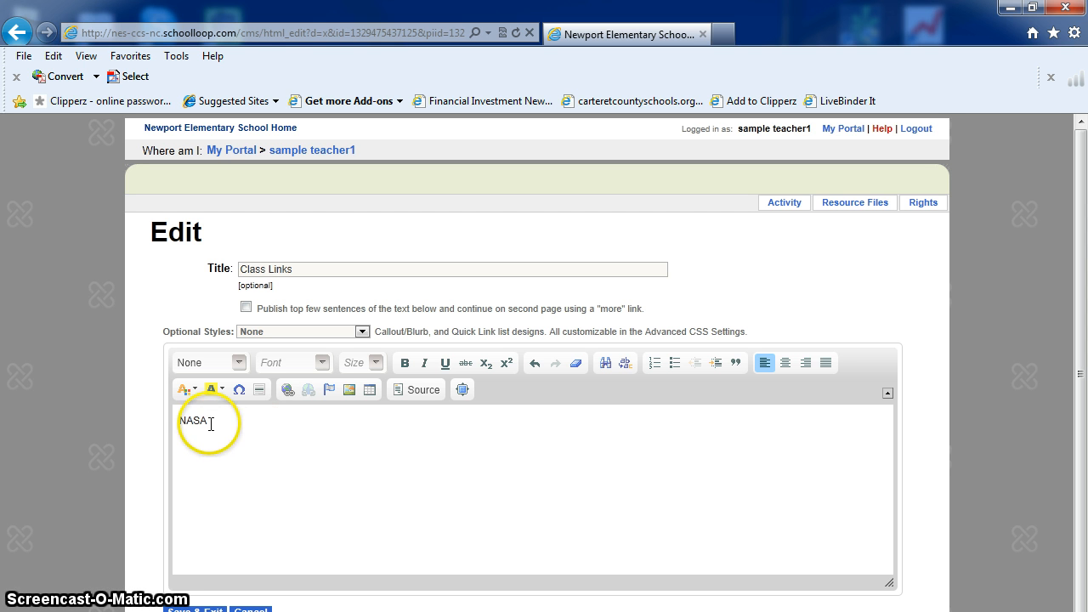
left_click_drag(209, 420, 171, 420)
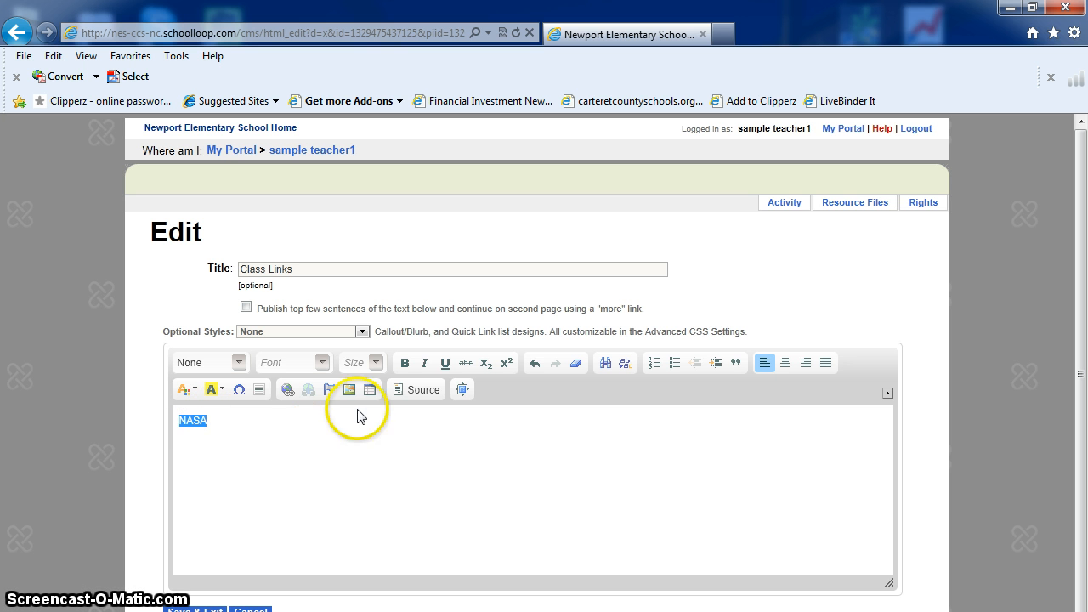
left_click(376, 362)
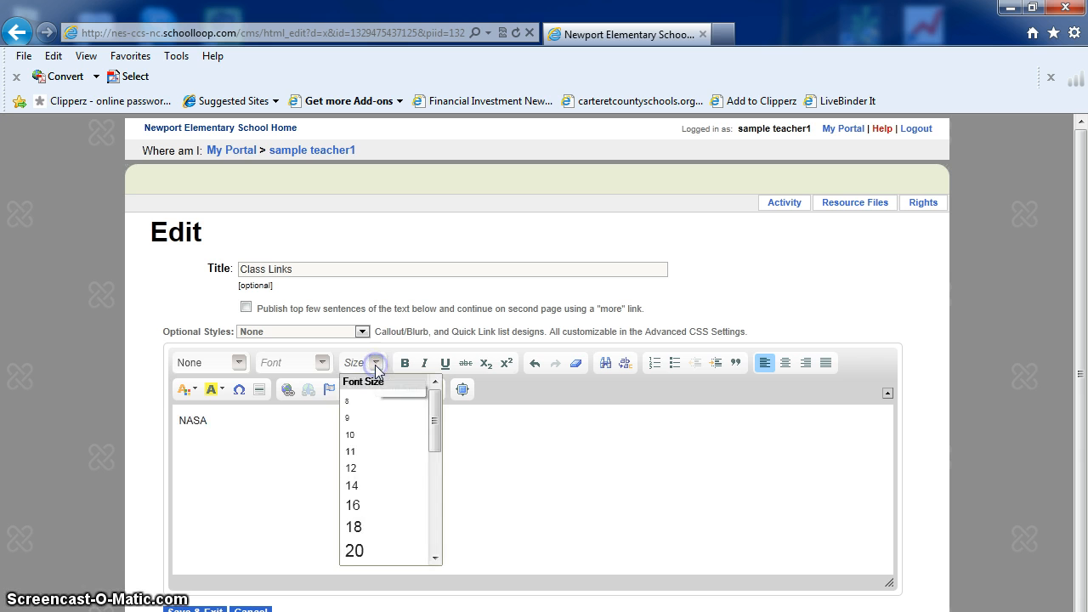
left_click(359, 526)
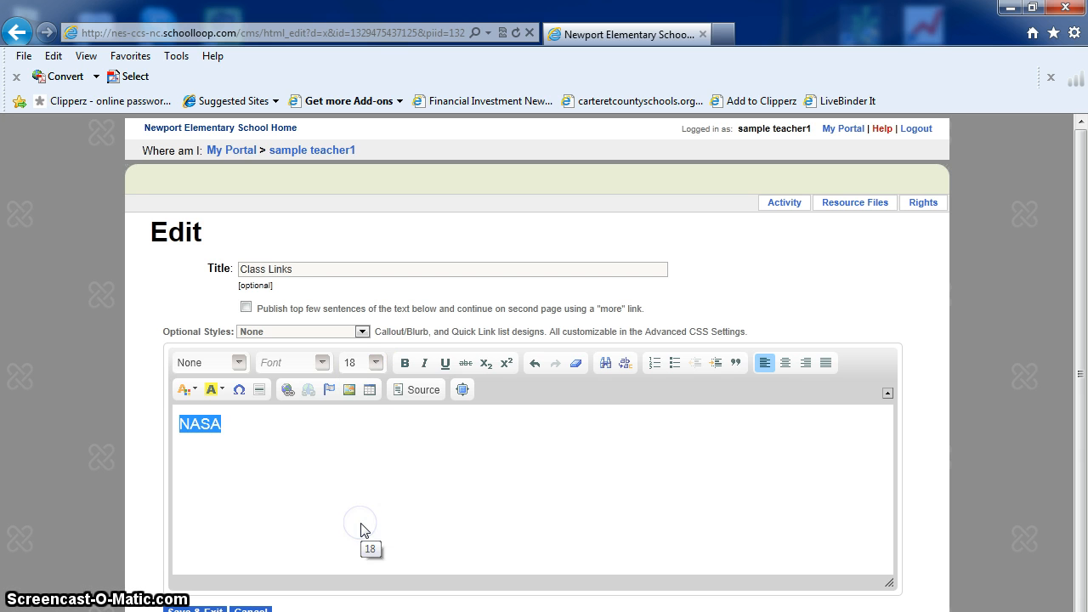
left_click(322, 363)
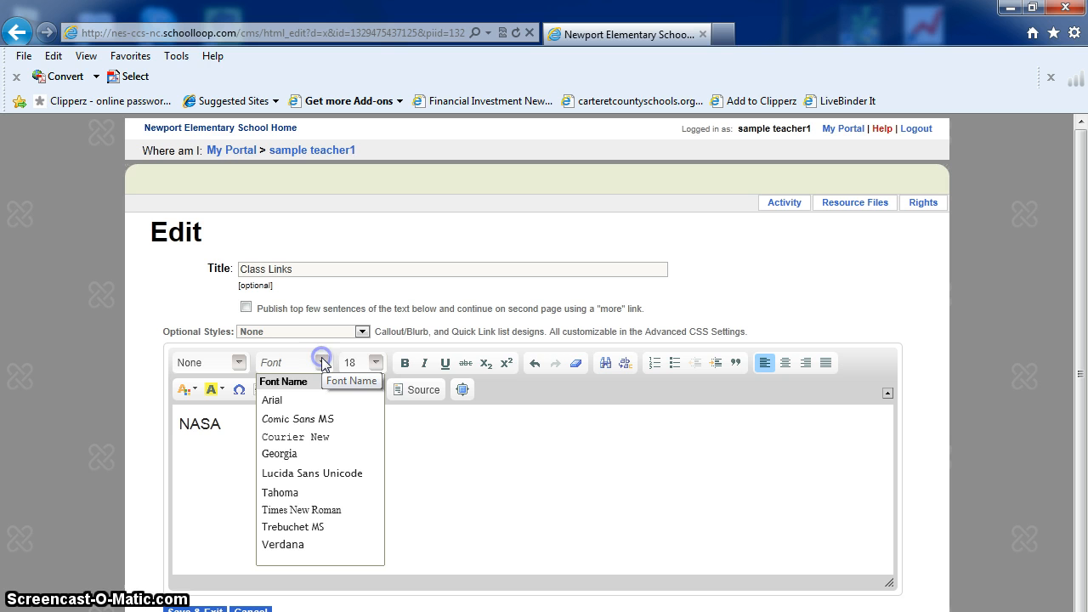
left_click(296, 422)
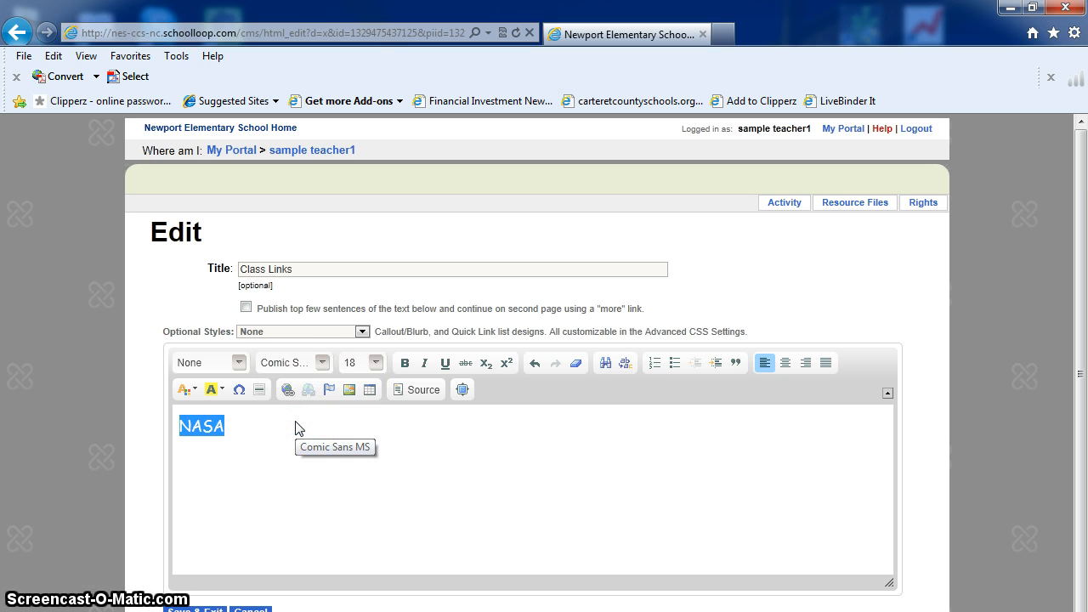
left_click(303, 432)
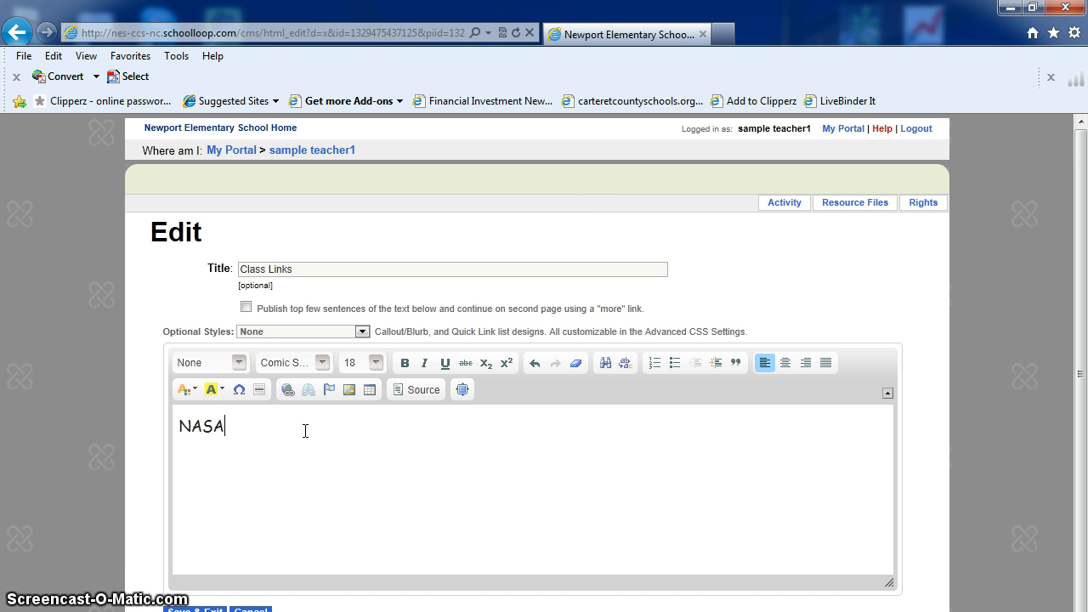
Step: Search the web for "Nasa" in a new browser tab and open the NASA home page from the results
left_click(722, 37)
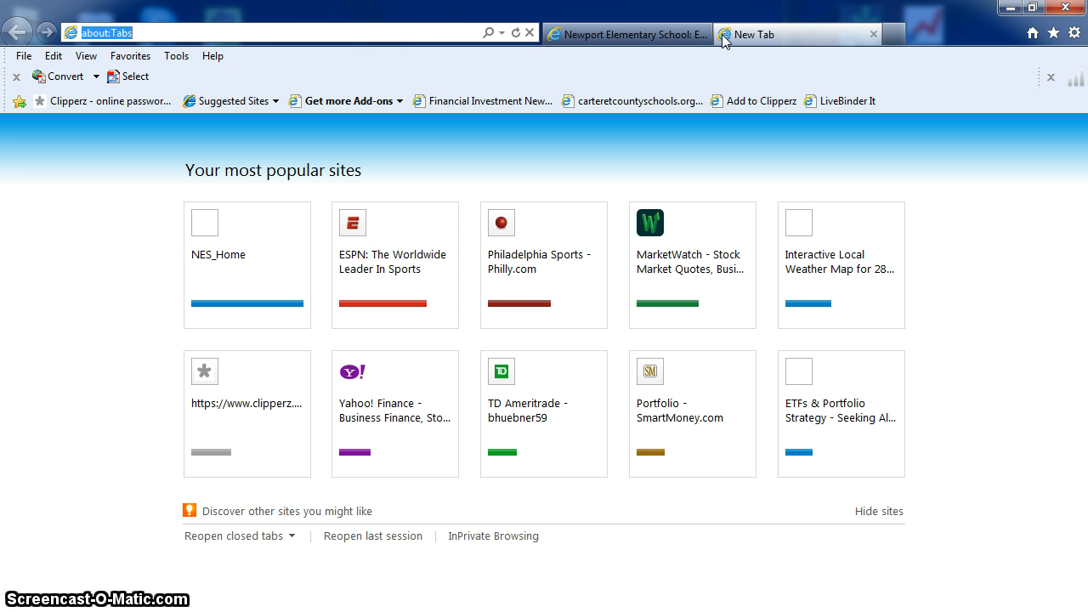
left_click(737, 41)
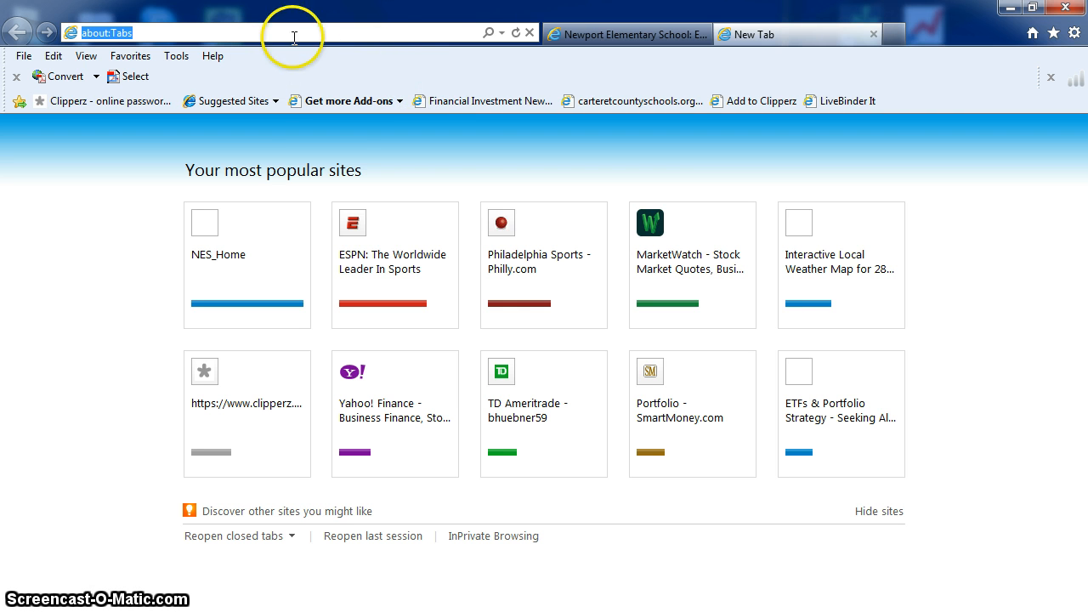
left_click(281, 32)
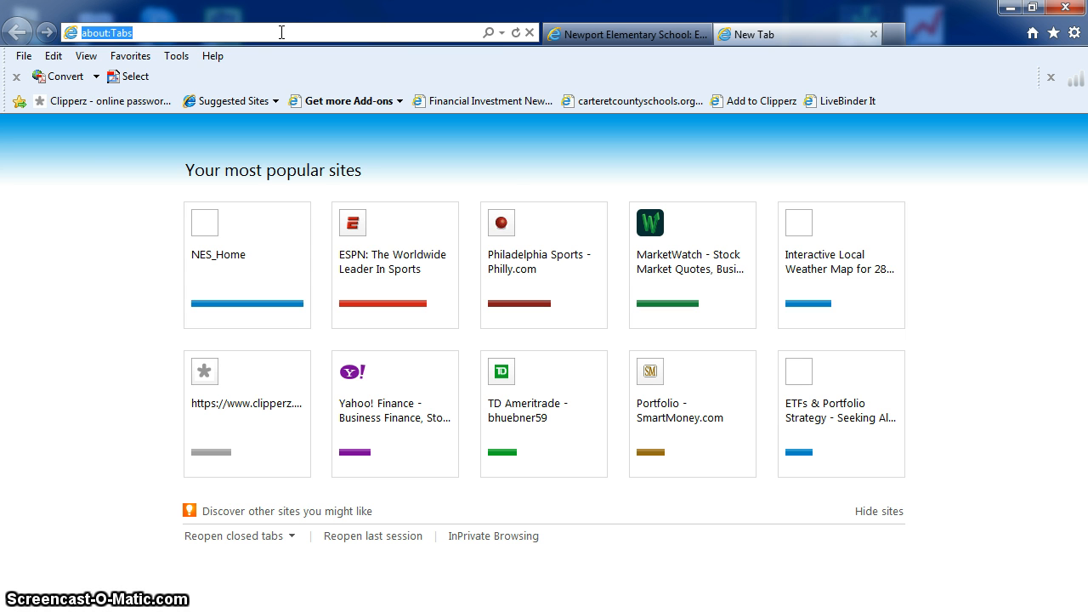
type("N")
type("asa")
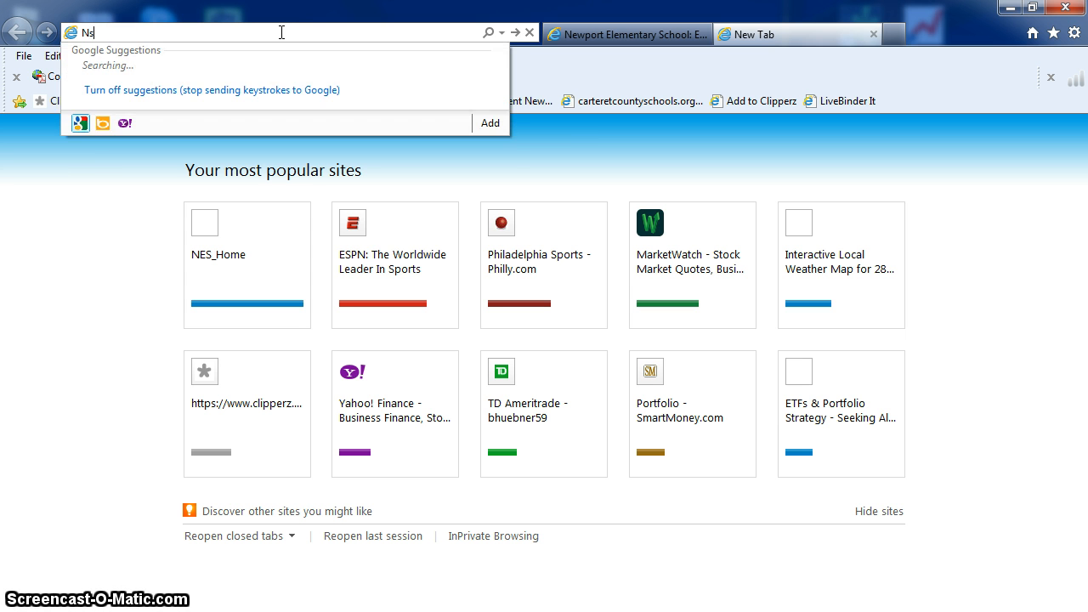
key("Return")
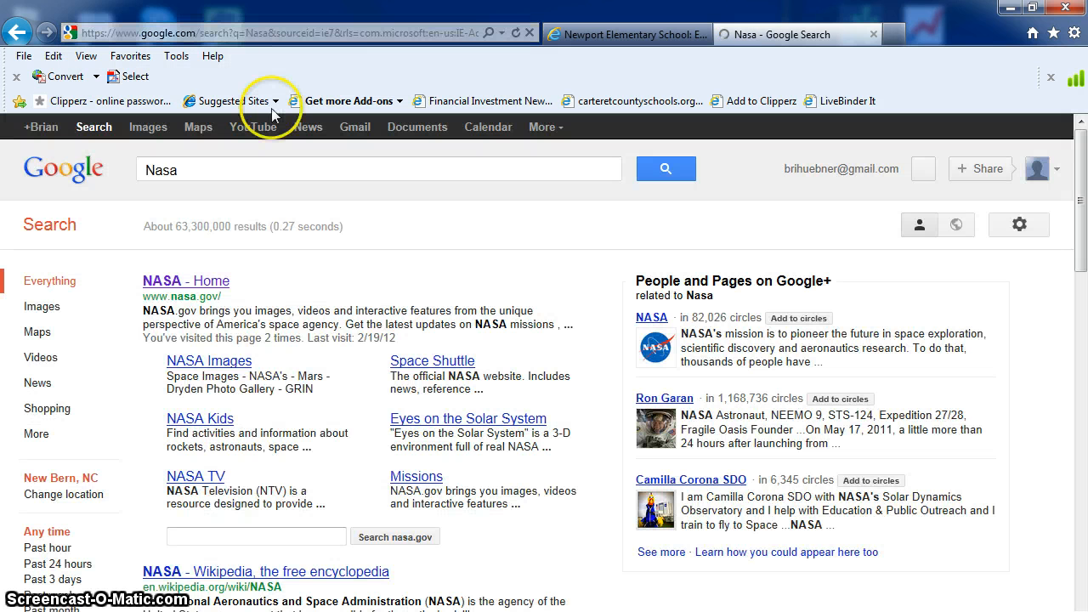
left_click(166, 282)
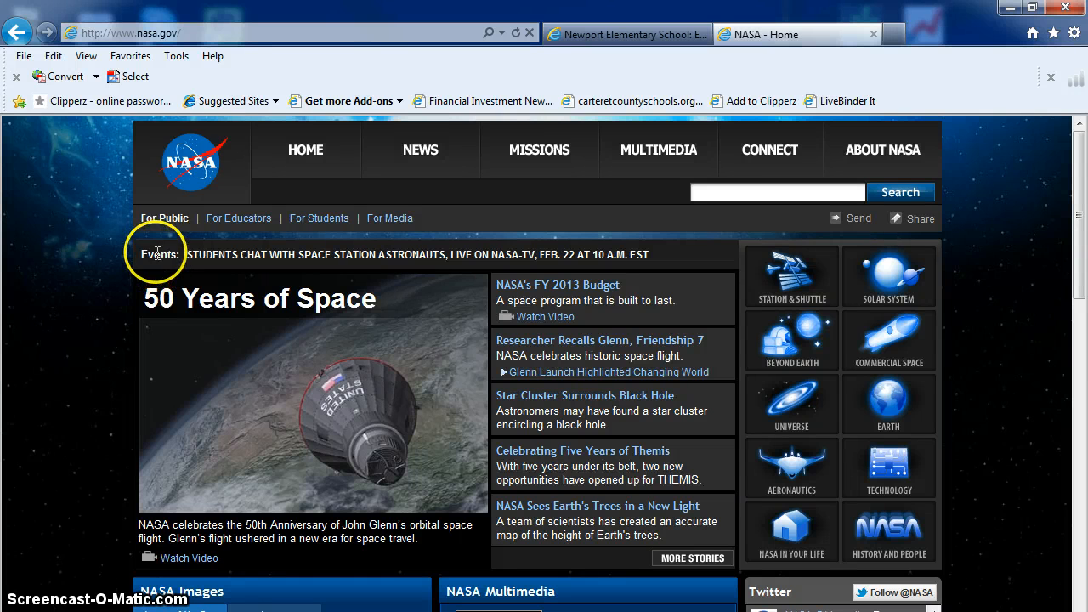
Step: Copy the NASA home page's web address and close its tab to return to the Class Links element
left_click(191, 34)
key("ctrl+c")
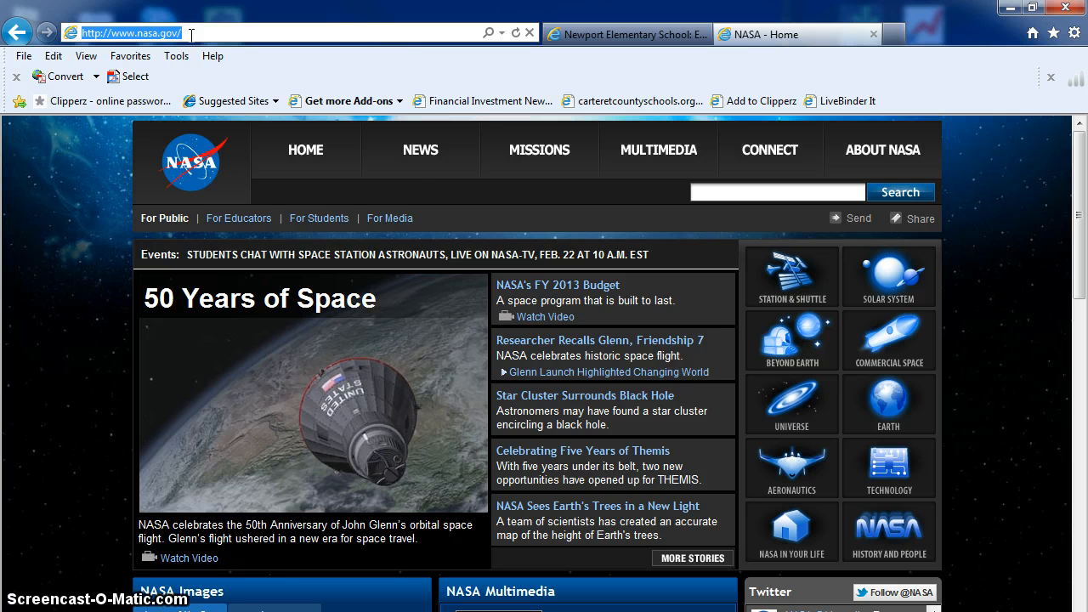
right_click(191, 38)
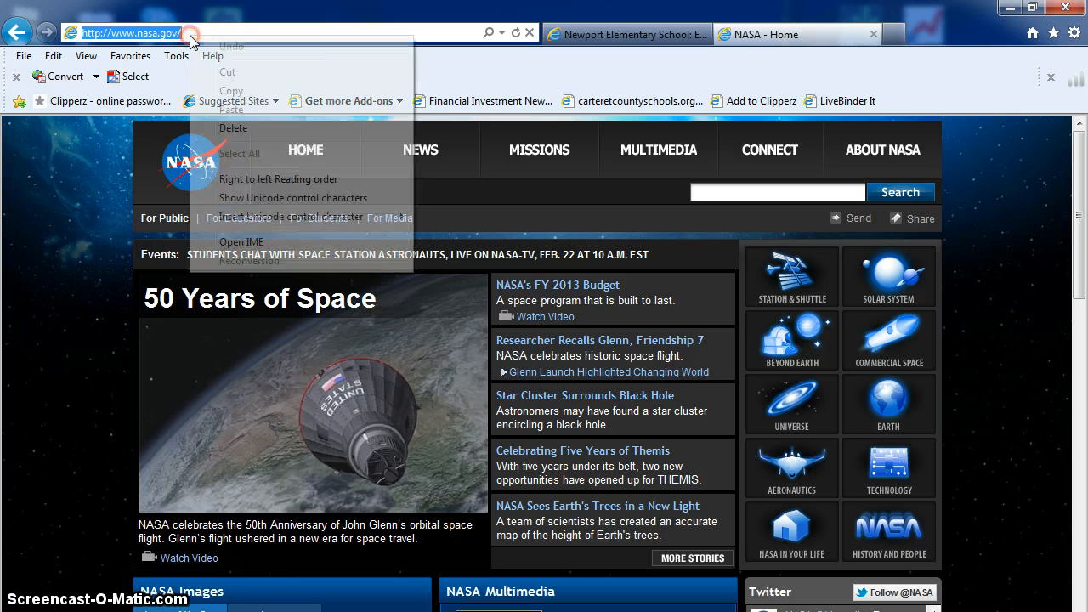
left_click(229, 91)
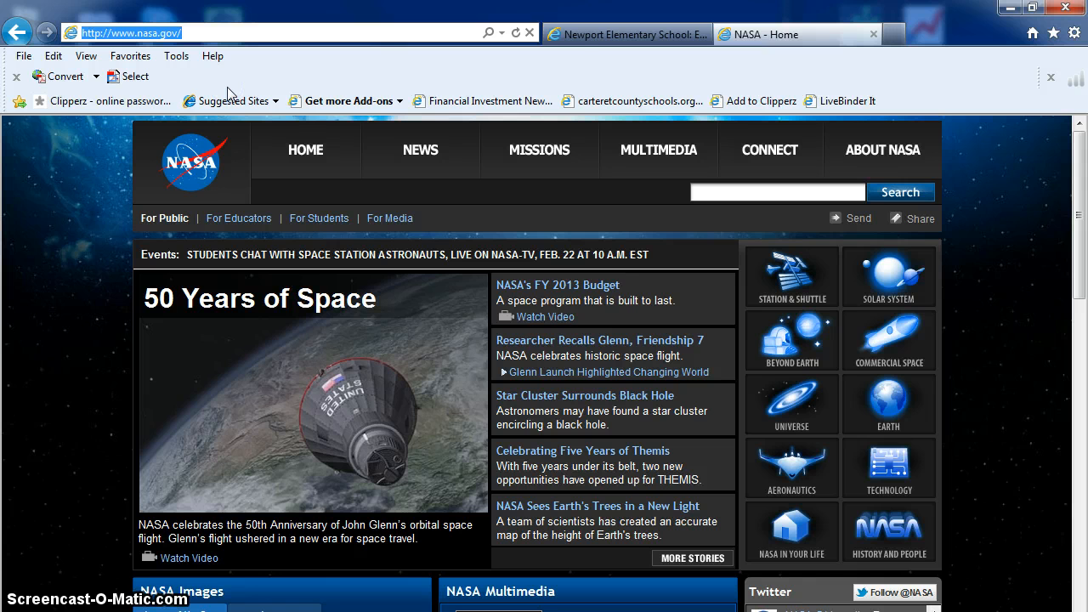
left_click(873, 34)
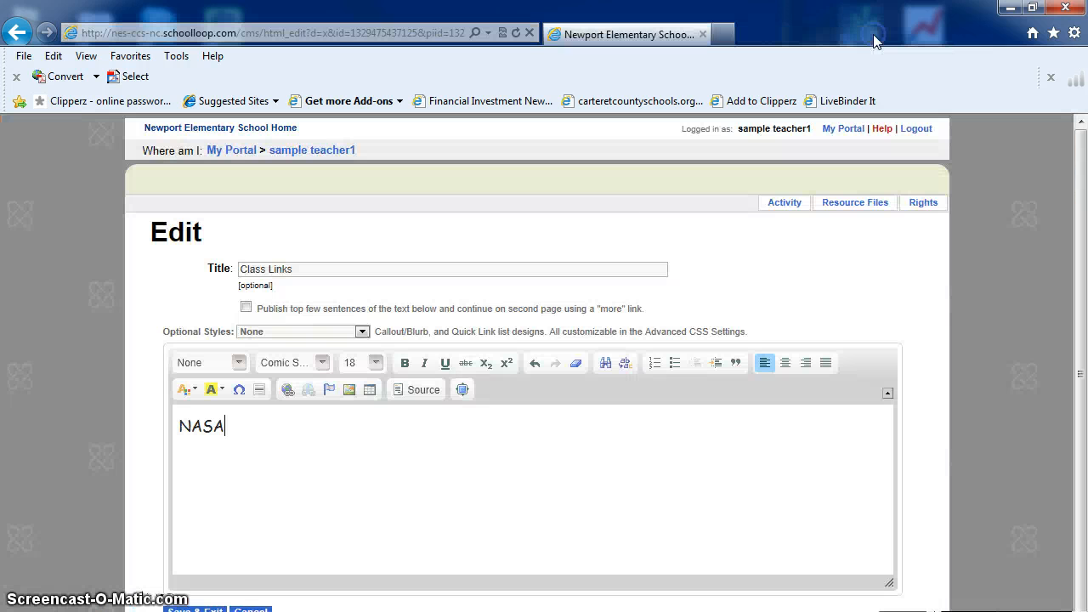
left_click(663, 226)
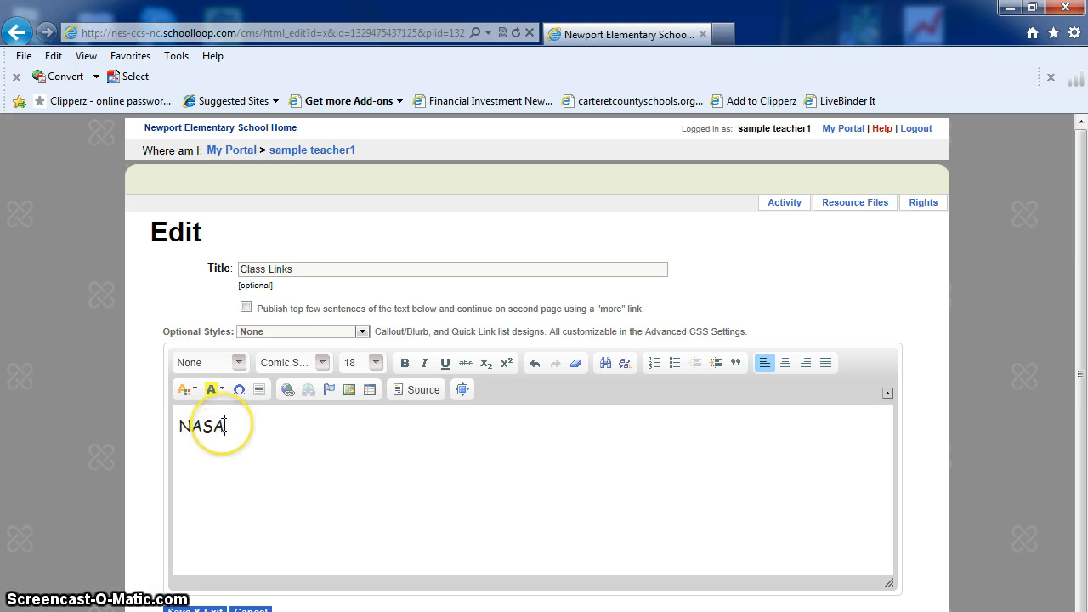
left_click_drag(223, 425, 178, 425)
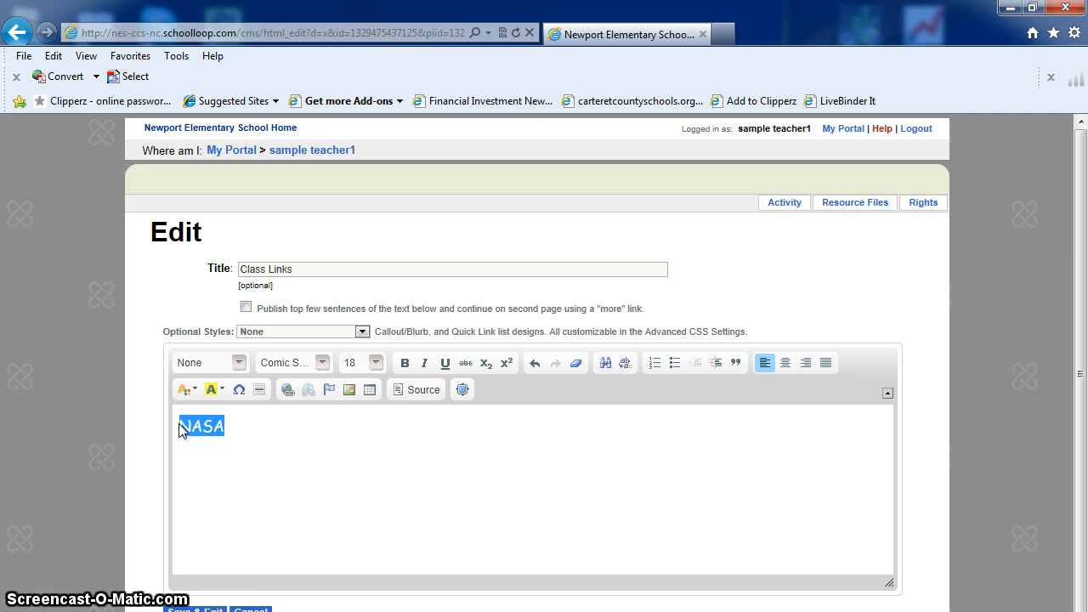
left_click(287, 391)
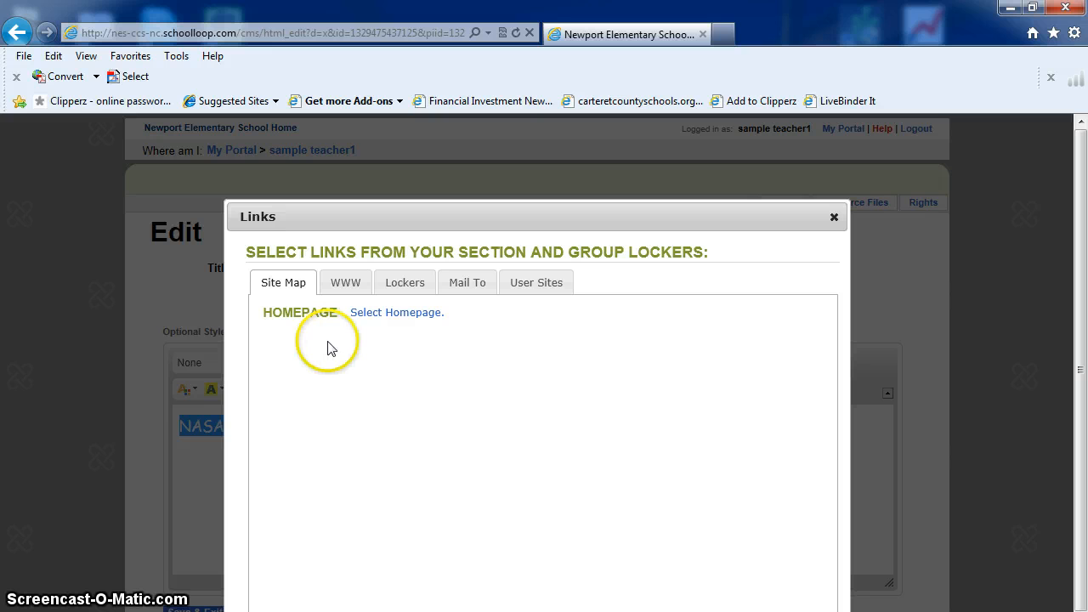
left_click(342, 286)
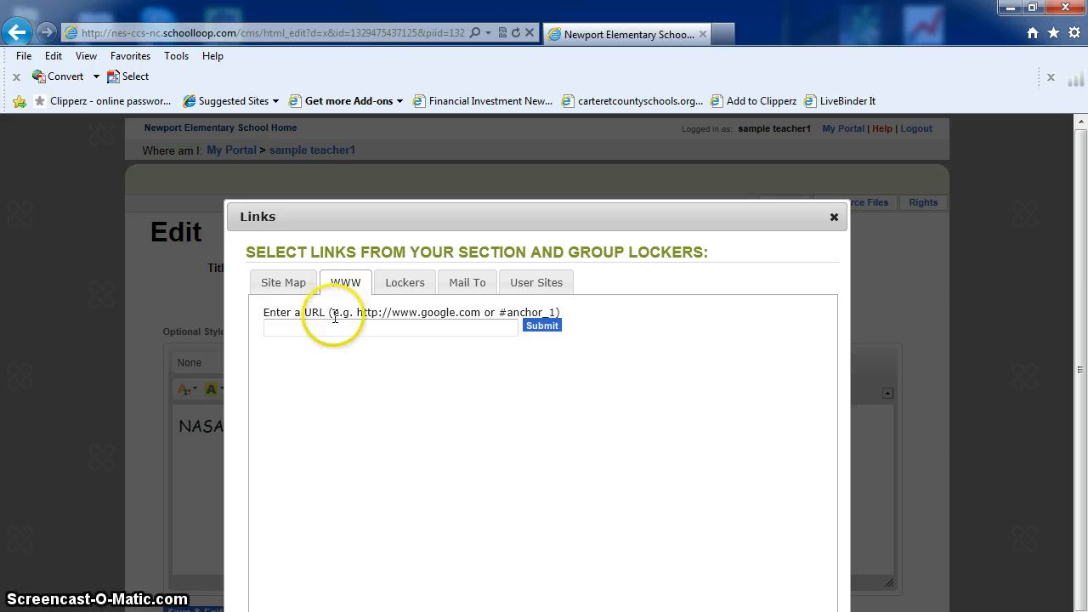
left_click(332, 327)
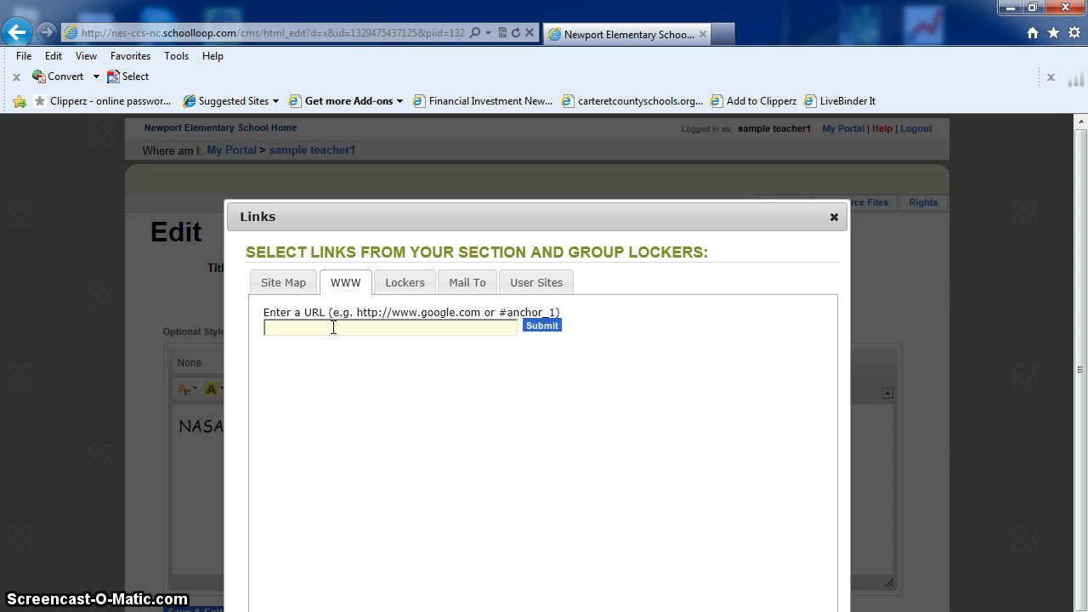
right_click(333, 327)
left_click(370, 404)
left_click(539, 329)
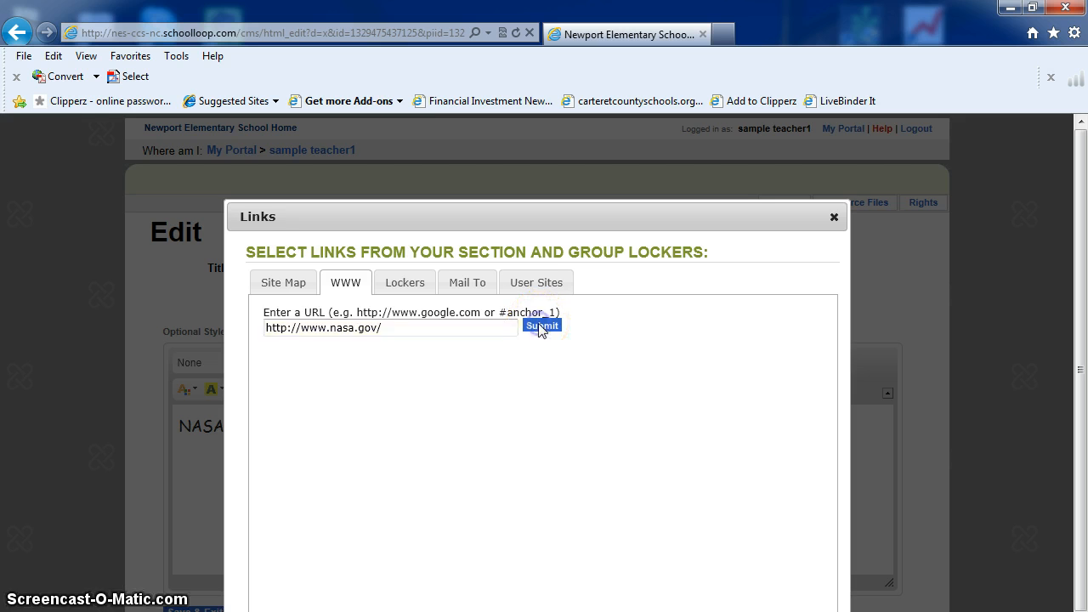
left_click(345, 473)
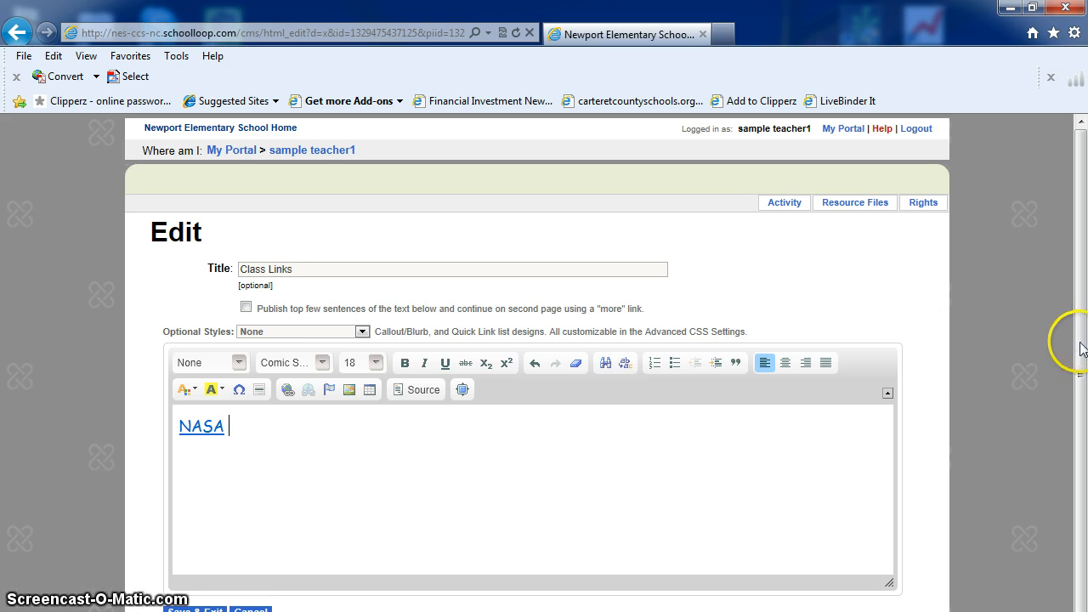
Step: Save the Class Links element and publish the sample teacher1 page
scroll(1081, 348, "down", 1)
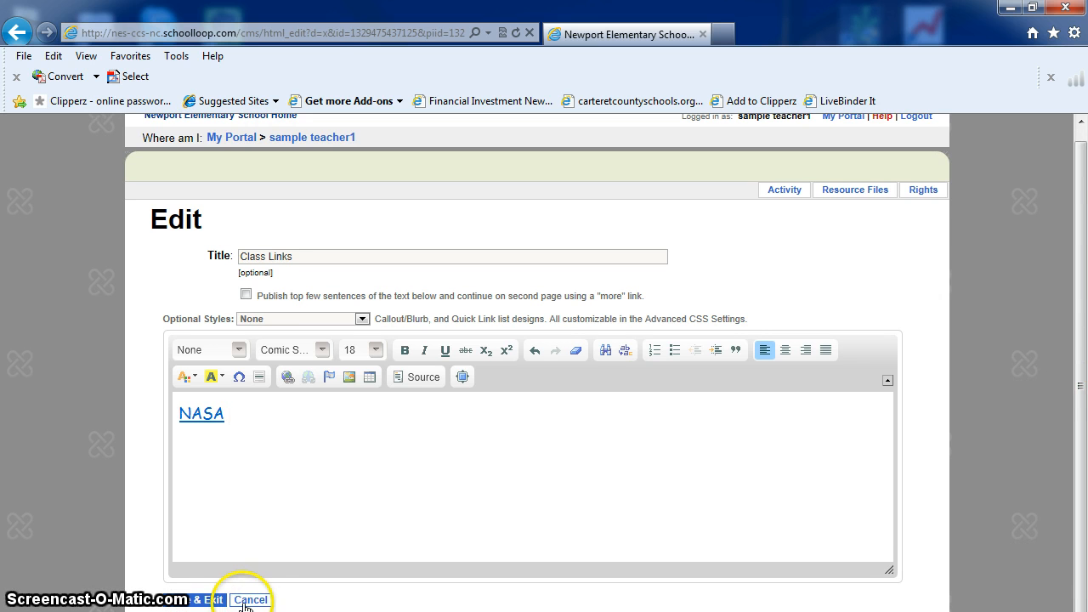
left_click(195, 601)
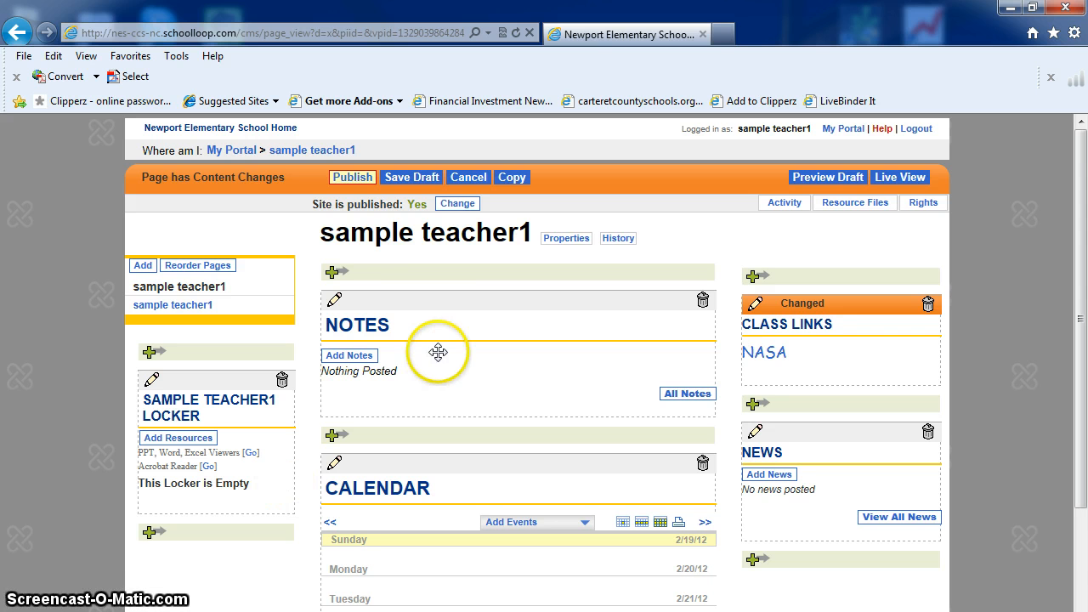
left_click(344, 181)
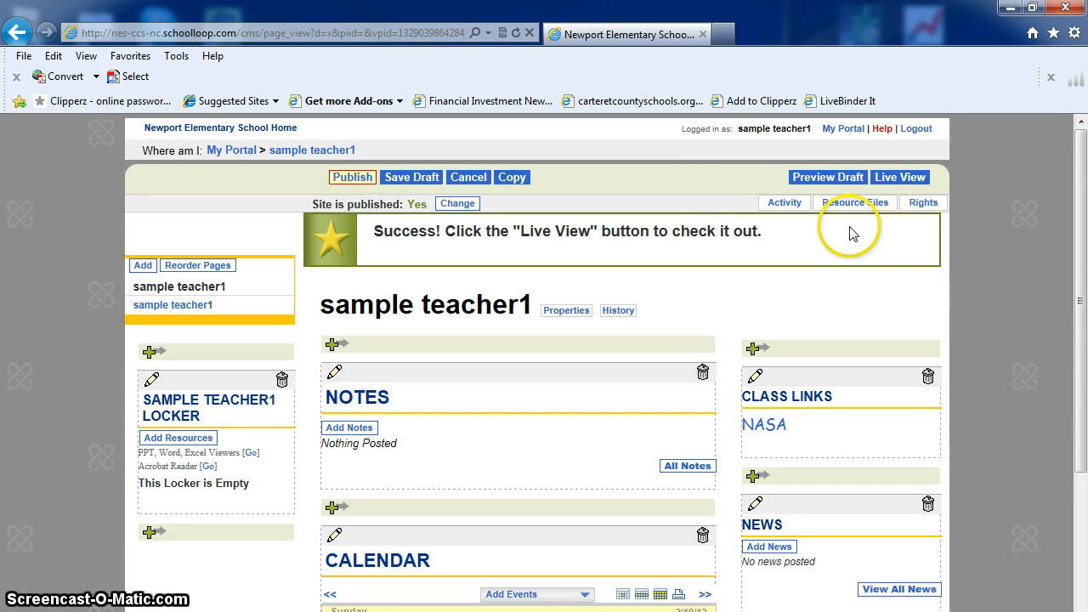
Step: Check the NASA link under Class Links on the live page, and close the tab it loads in
left_click(894, 187)
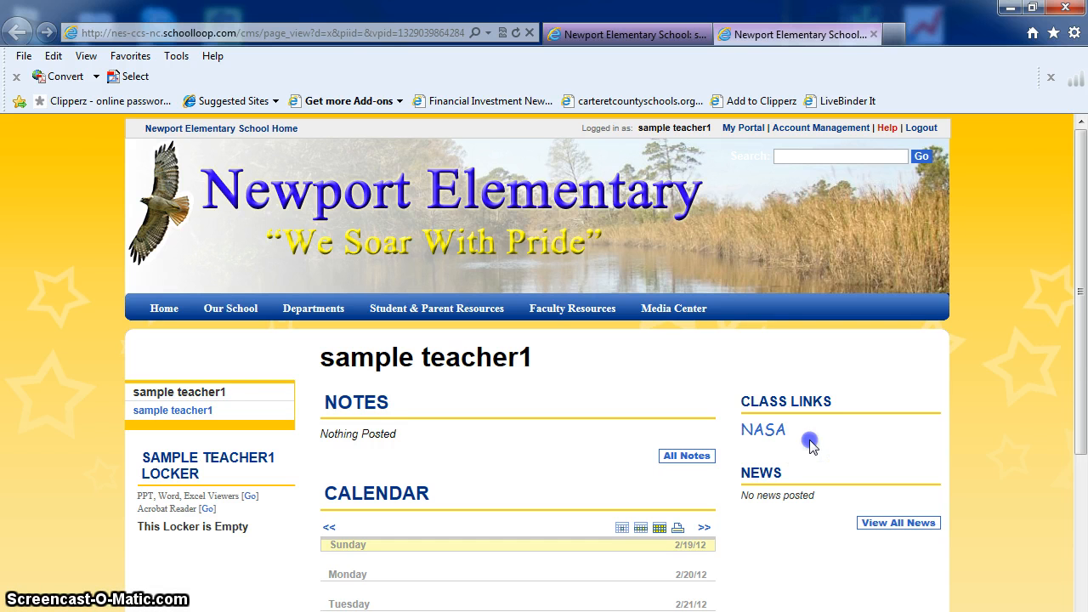
left_click(760, 431)
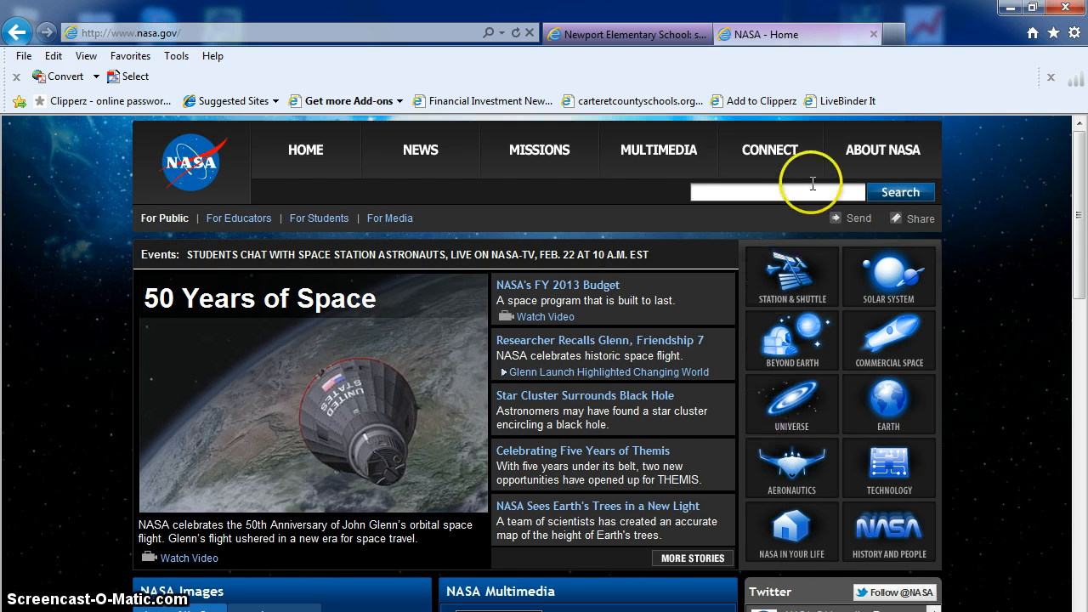
left_click(873, 35)
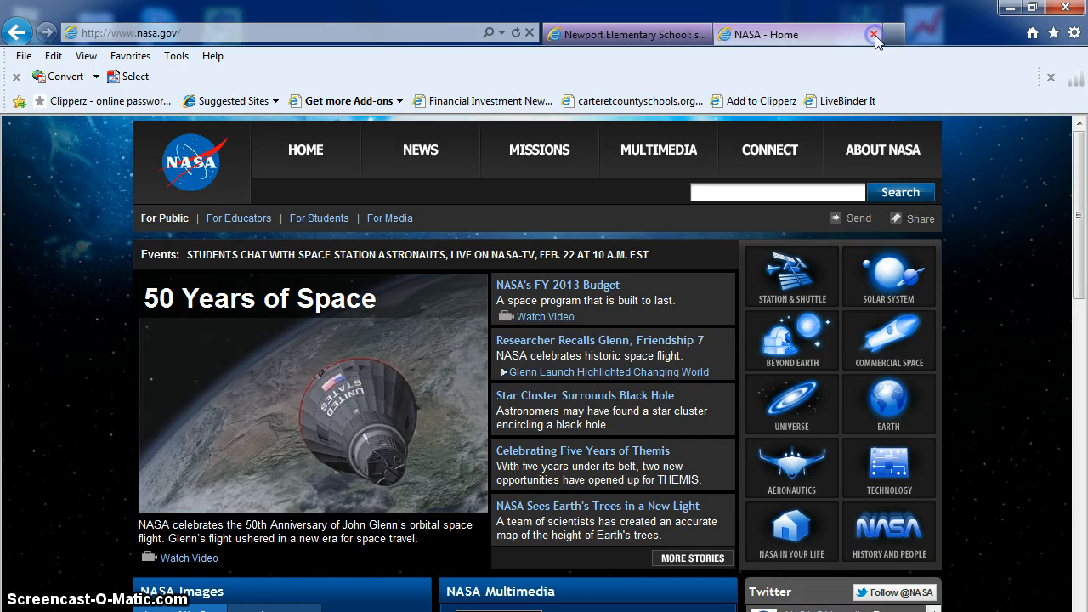